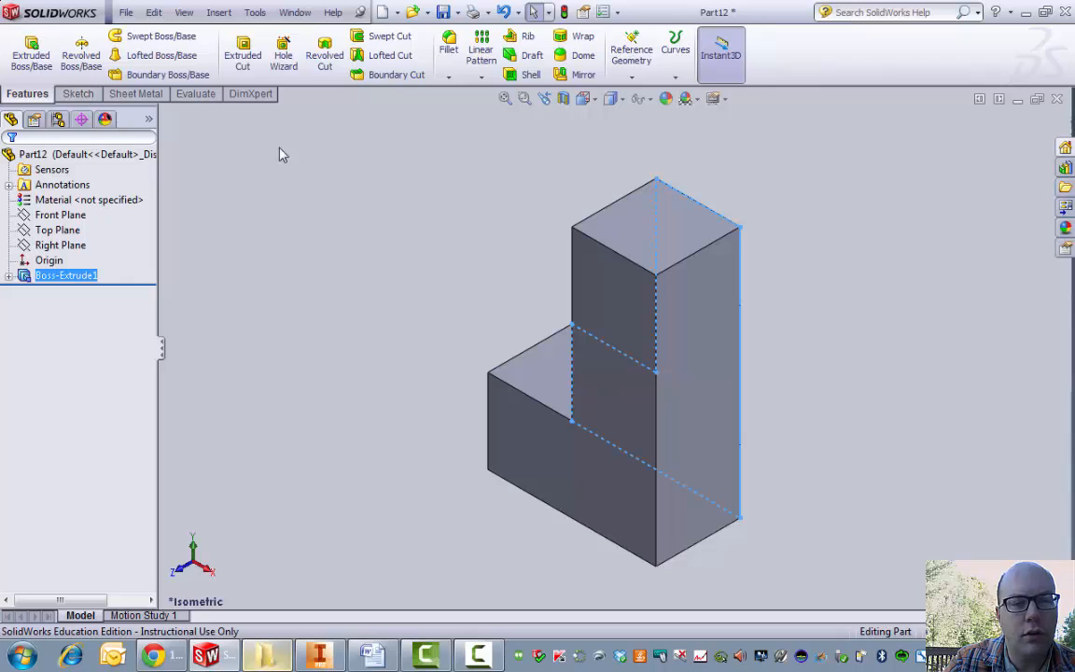
# Step: Start a new sketch on the top face of the tall column and view it straight on
pyautogui.click(644, 234)
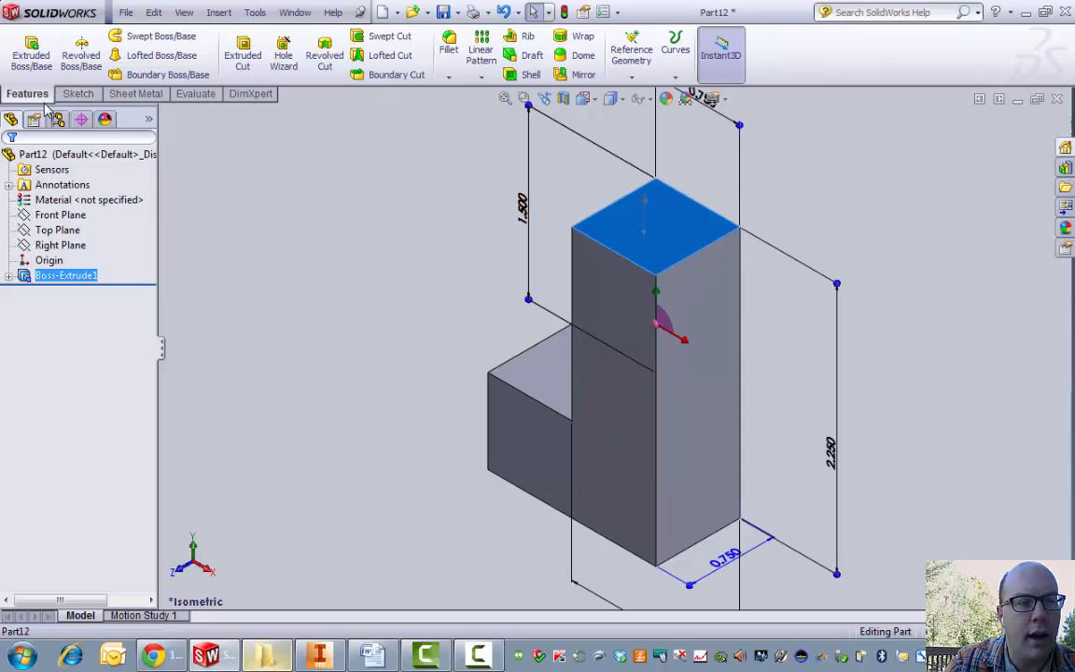
pyautogui.click(77, 94)
pyautogui.click(31, 51)
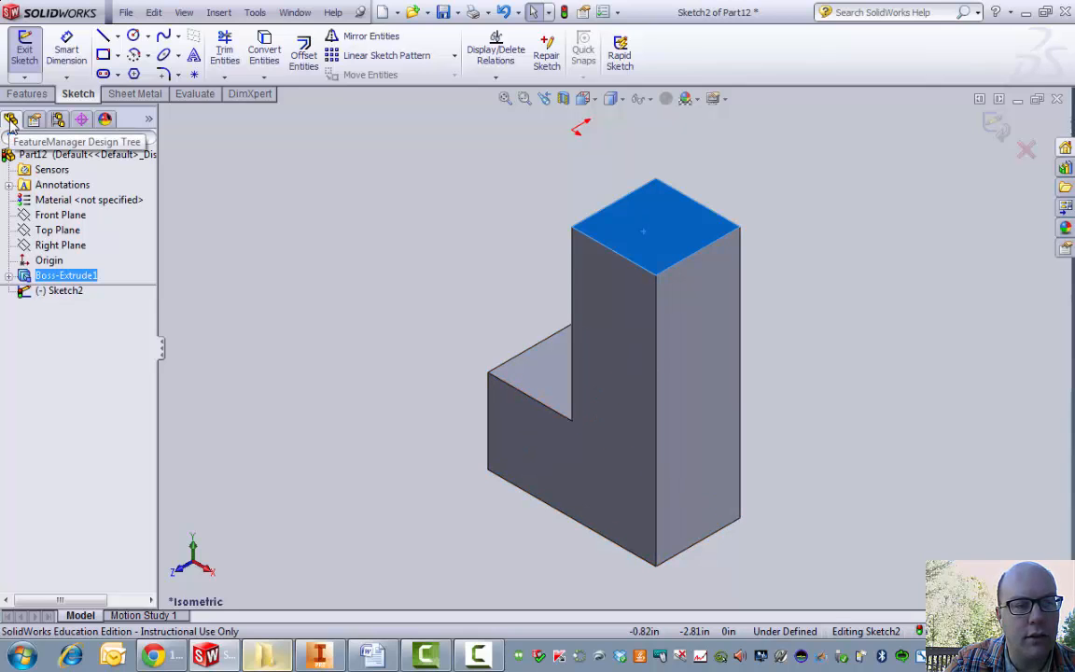
pyautogui.rightClick(31, 295)
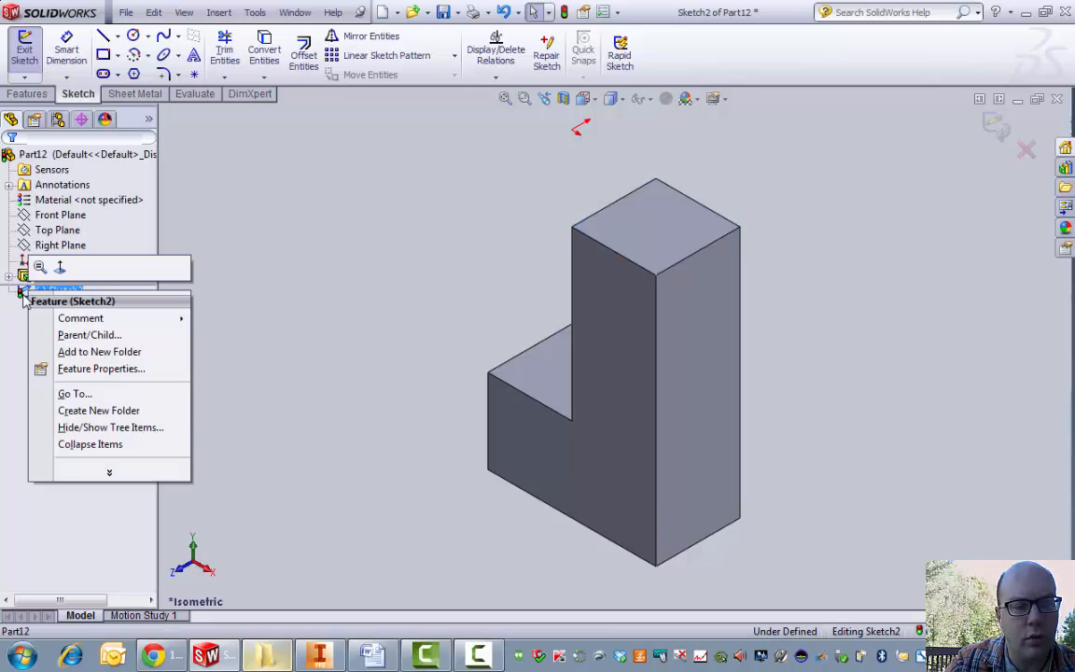
pyautogui.click(60, 269)
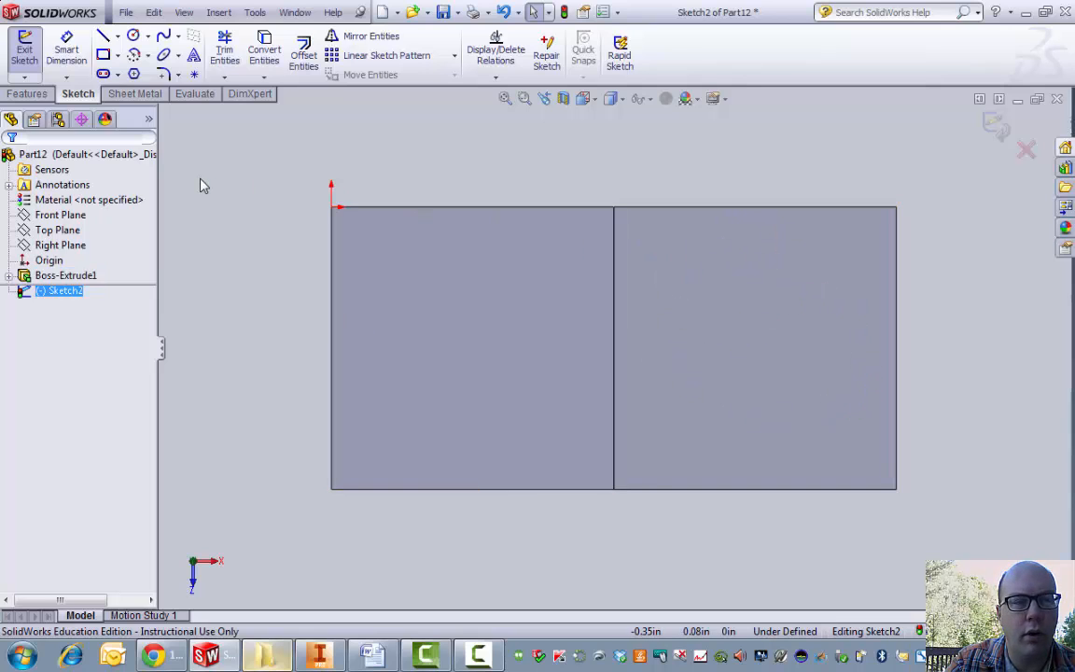
# Step: Sketch a circle of about 0.11 in radius near the middle of the column's top face and exit the sketch
pyautogui.click(134, 37)
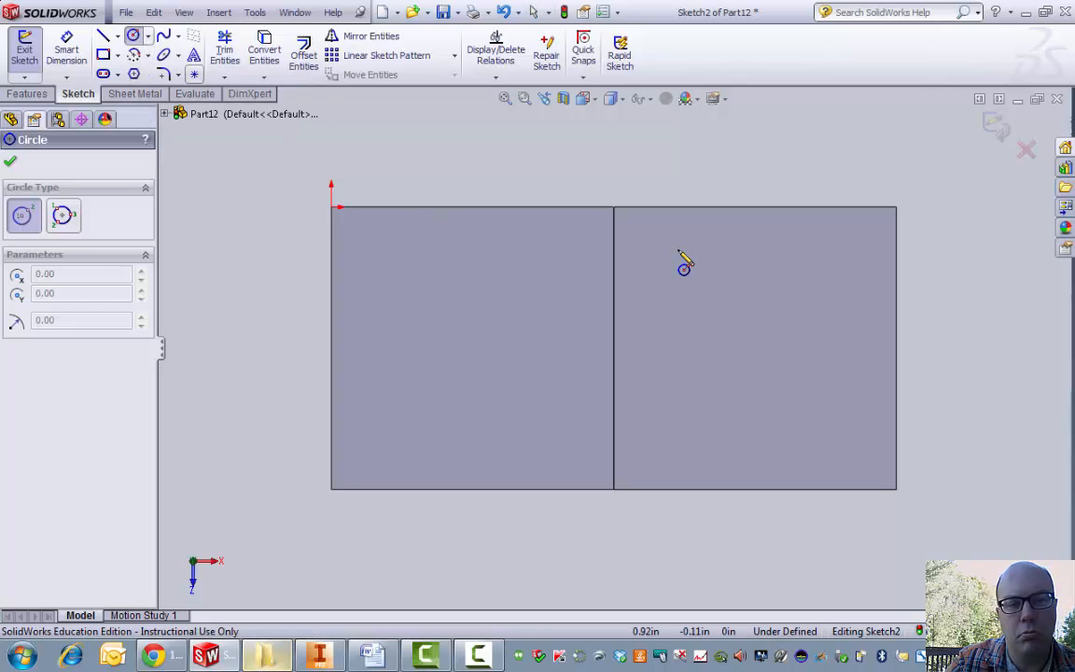
pyautogui.click(762, 334)
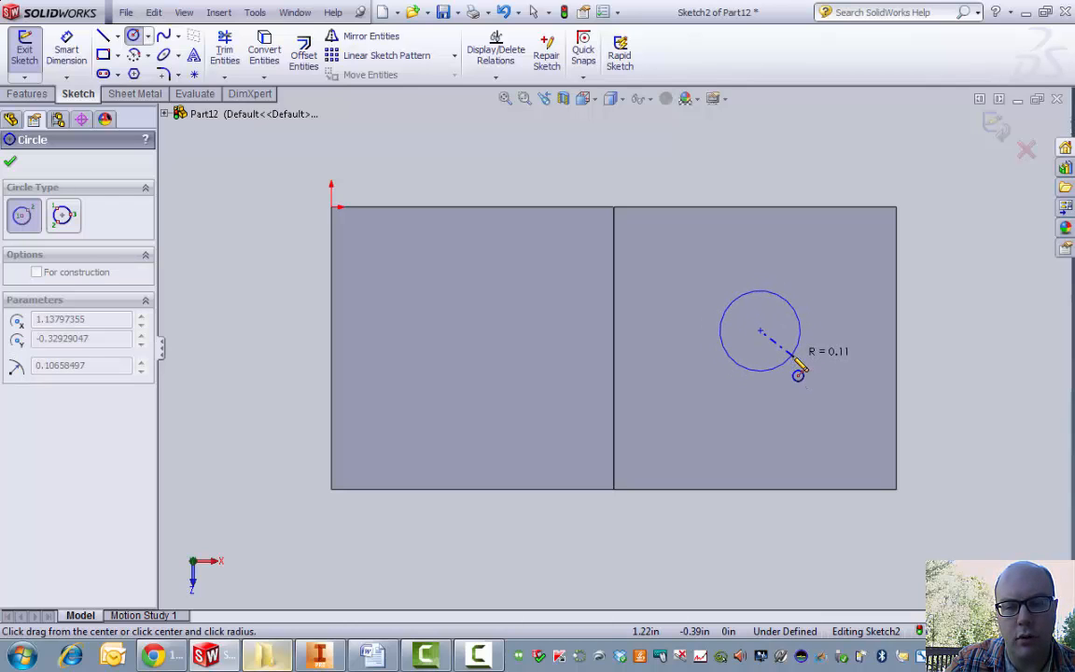
pyautogui.click(793, 359)
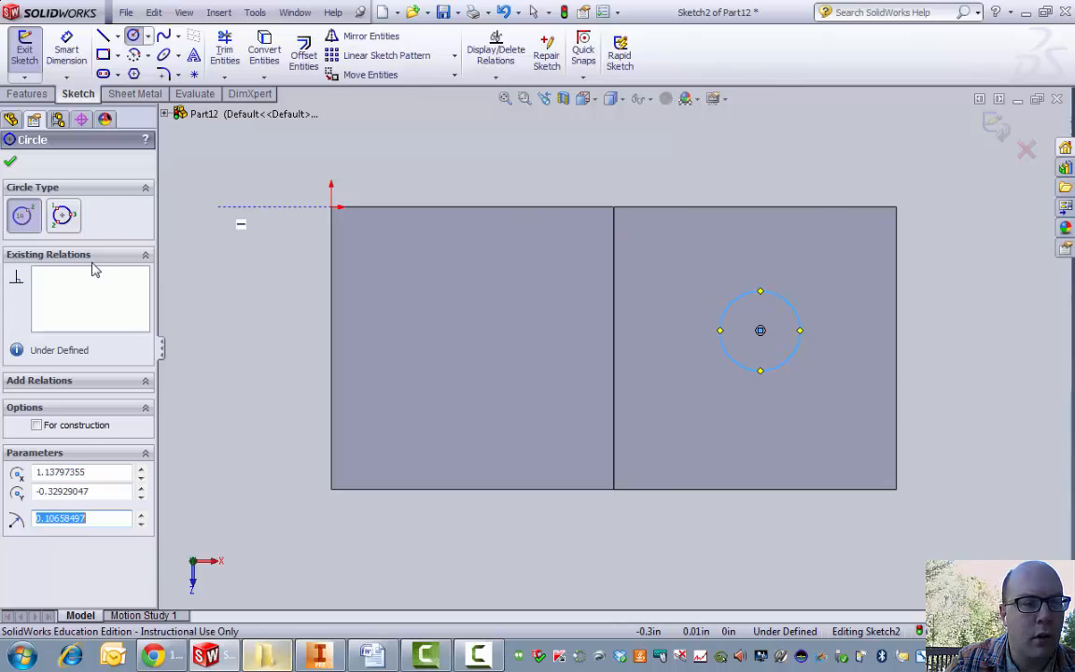
pyautogui.click(11, 161)
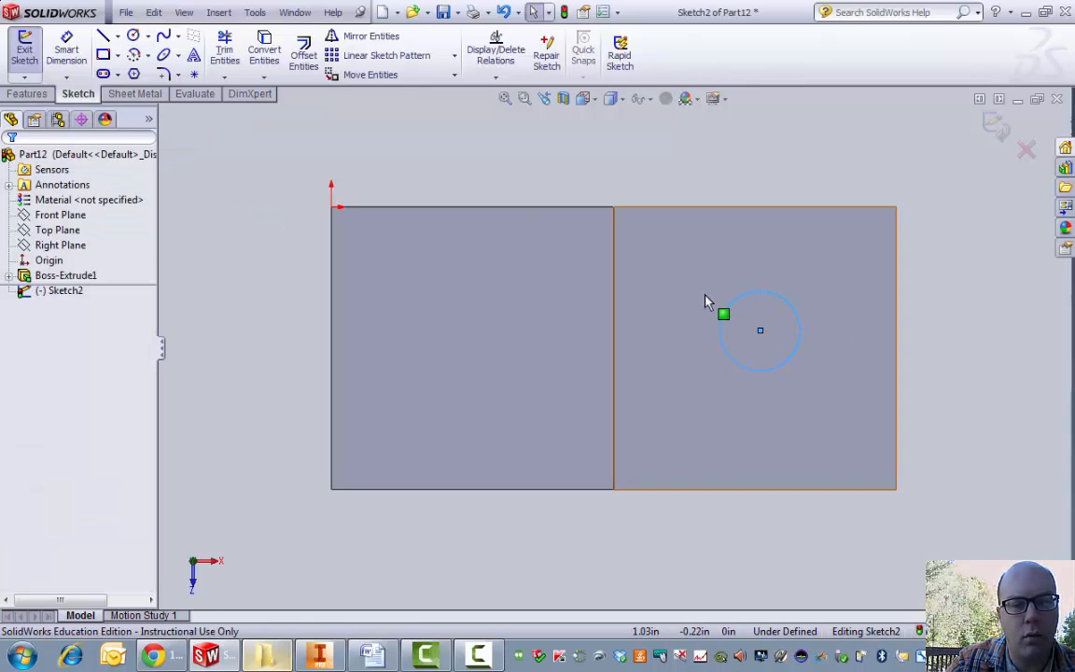
pyautogui.click(26, 52)
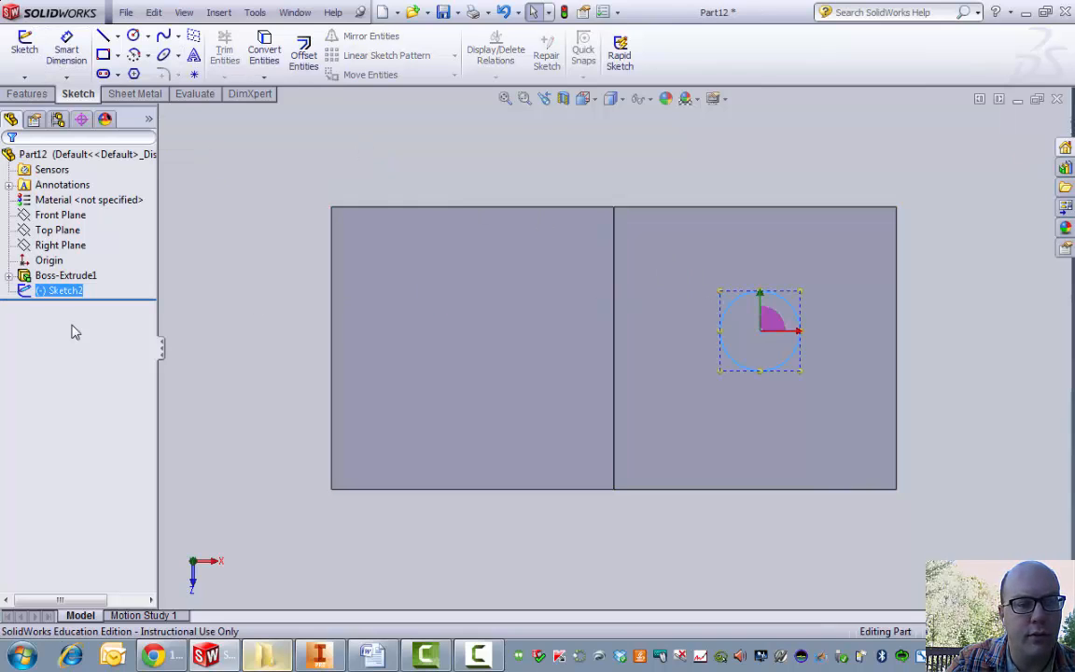
# Step: Cut the circle Through All to make a hole down the column, and check the sketch nested under the cut feature
pyautogui.click(19, 94)
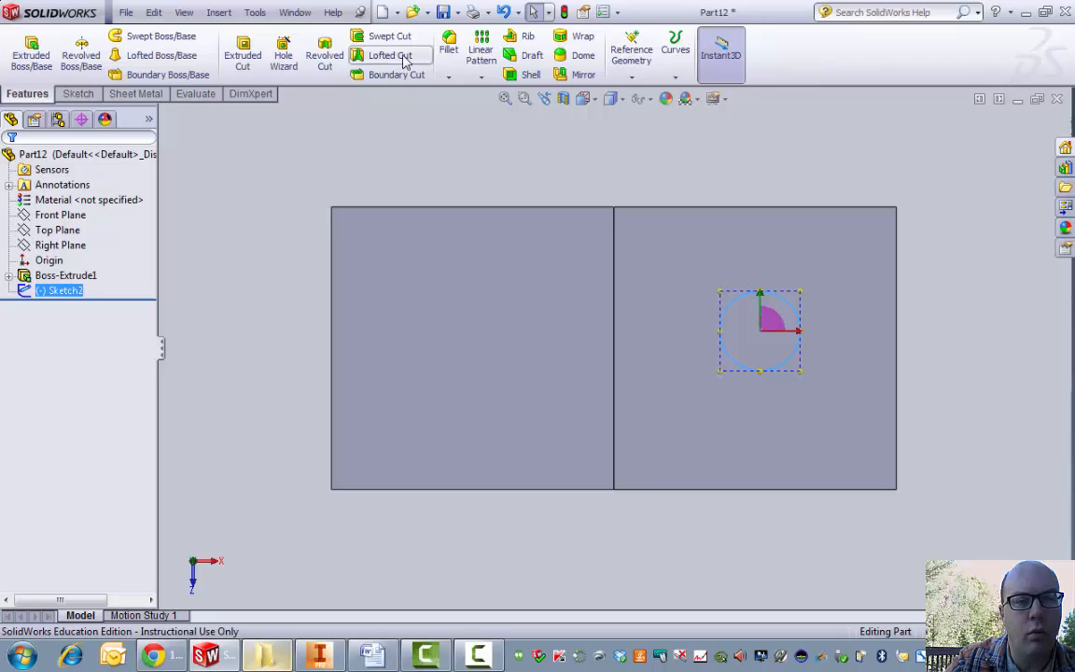
pyautogui.click(247, 52)
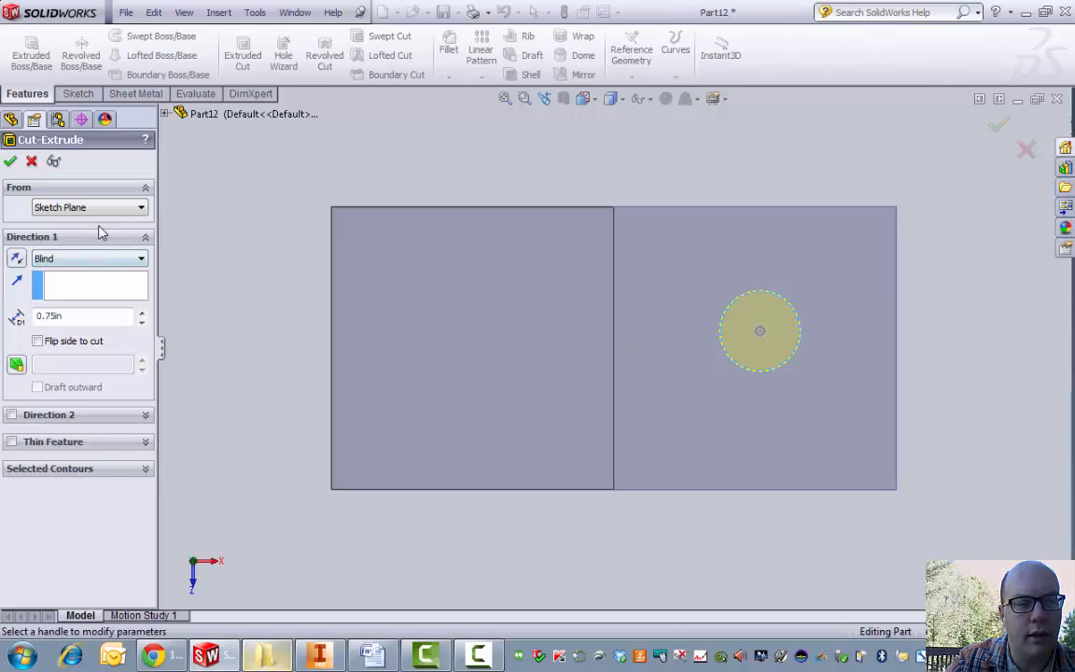
pyautogui.click(84, 266)
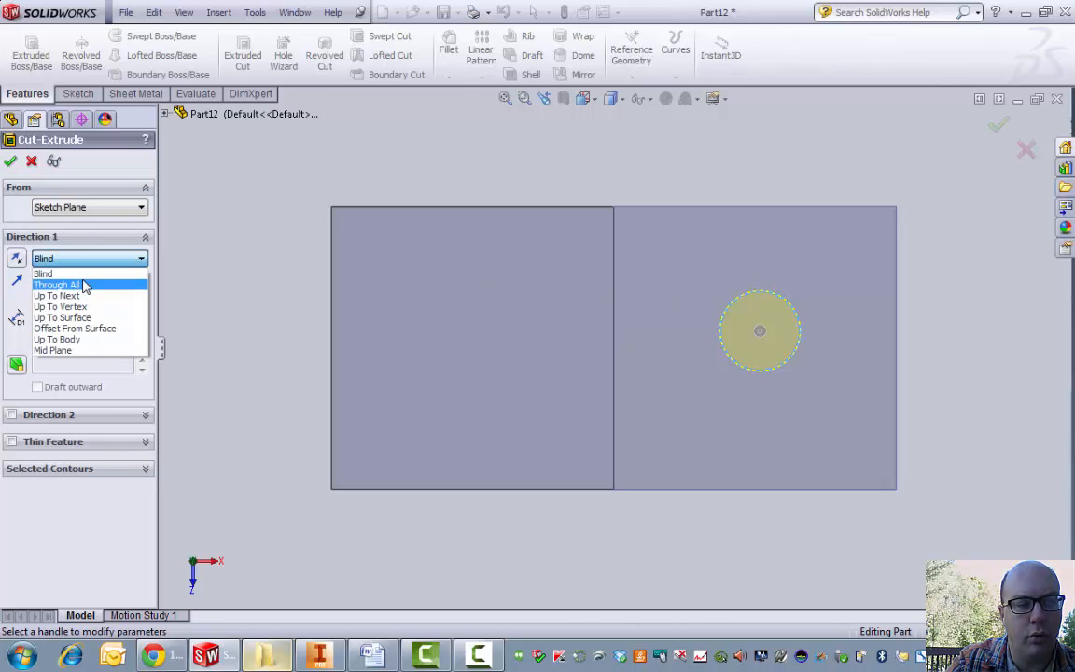
pyautogui.click(84, 282)
pyautogui.click(11, 162)
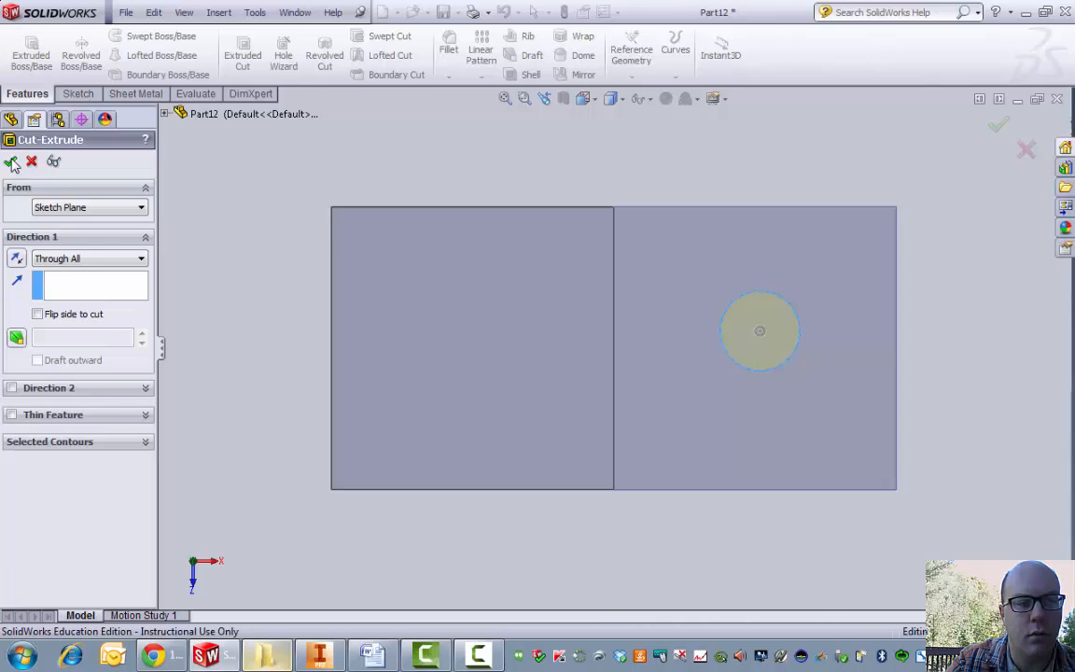
pyautogui.moveTo(681, 301); pyautogui.dragTo(782, 257, button='middle')
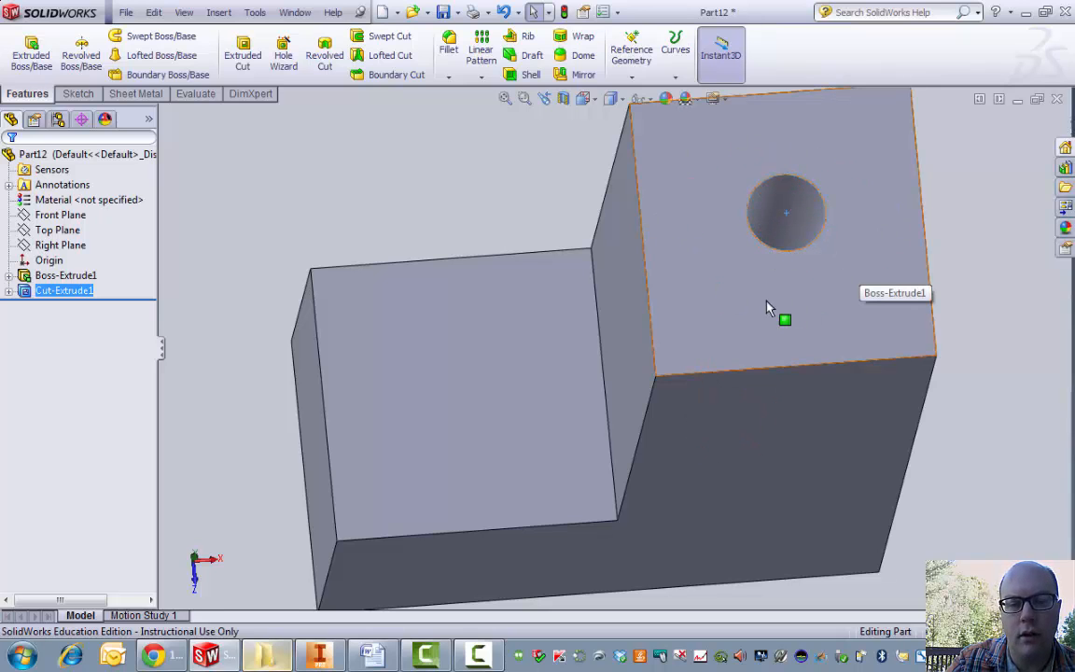
pyautogui.moveTo(768, 307); pyautogui.dragTo(728, 232, button='middle')
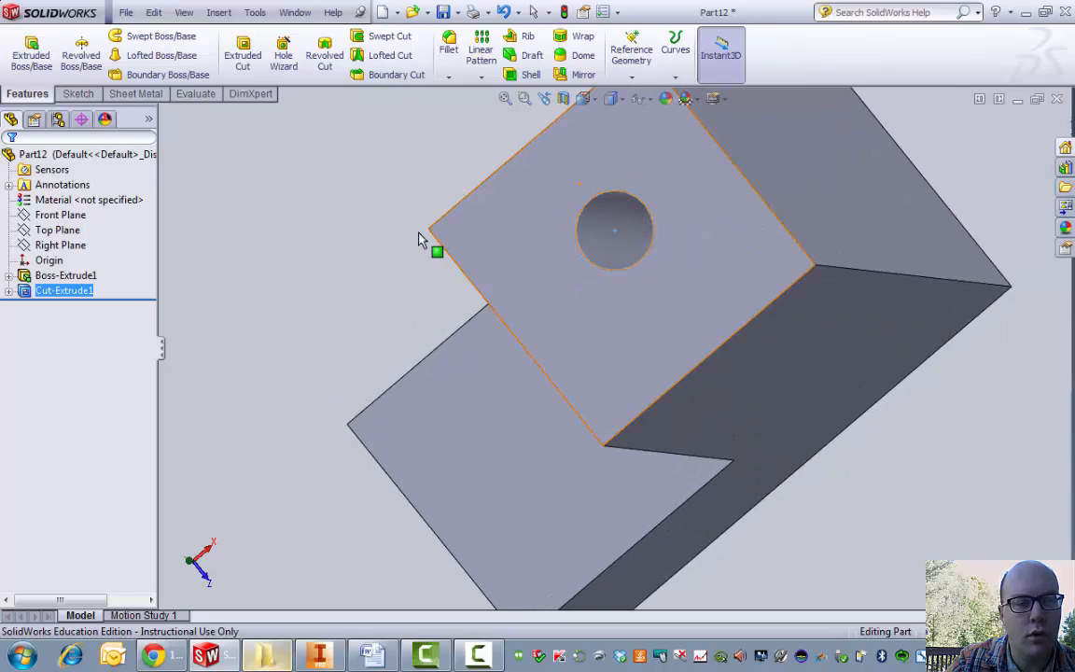
pyautogui.click(8, 291)
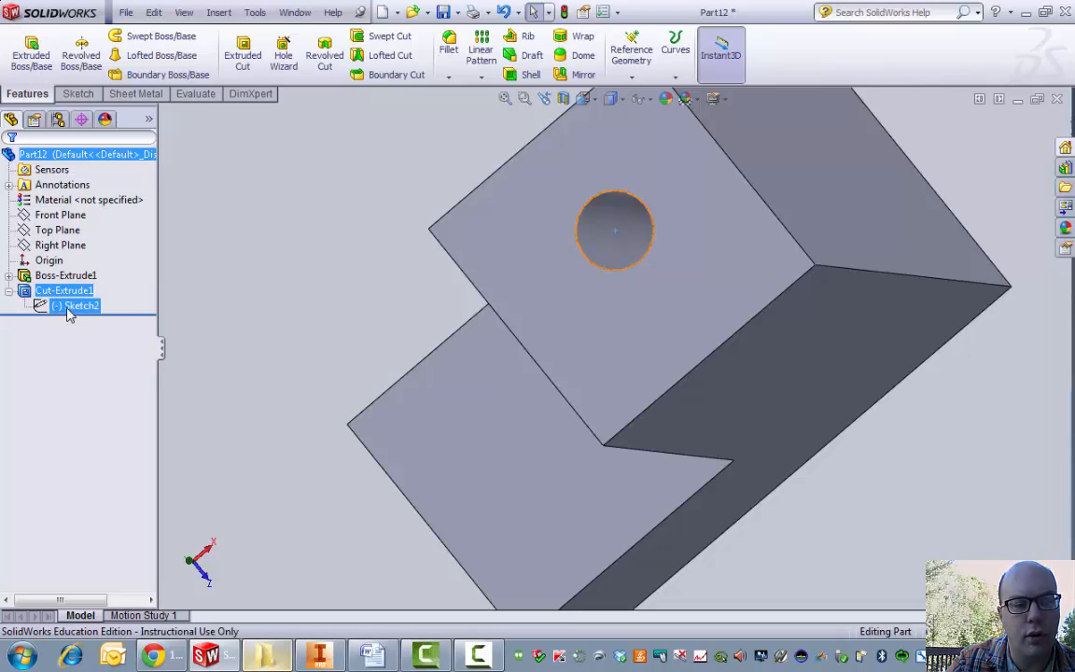
pyautogui.click(9, 294)
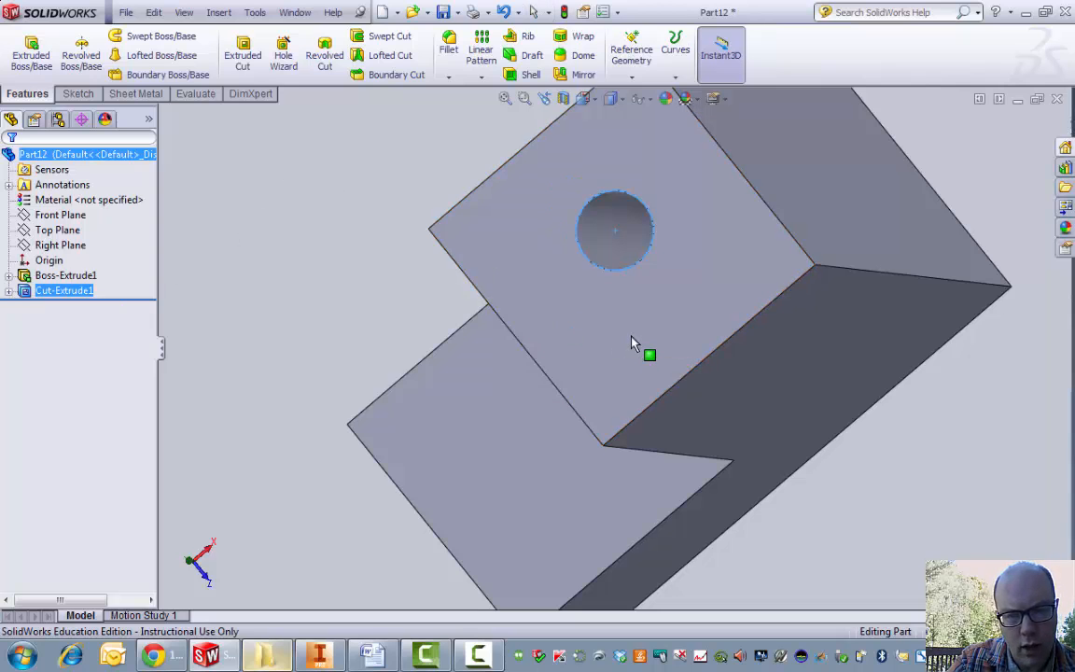
# Step: Start an Extruded Boss/Base with a new sketch on the L-shaped front face, viewed straight on
pyautogui.moveTo(567, 303); pyautogui.dragTo(604, 176, button='middle')
pyautogui.scroll(3, 600, 298)
pyautogui.scroll(3, 695, 353)
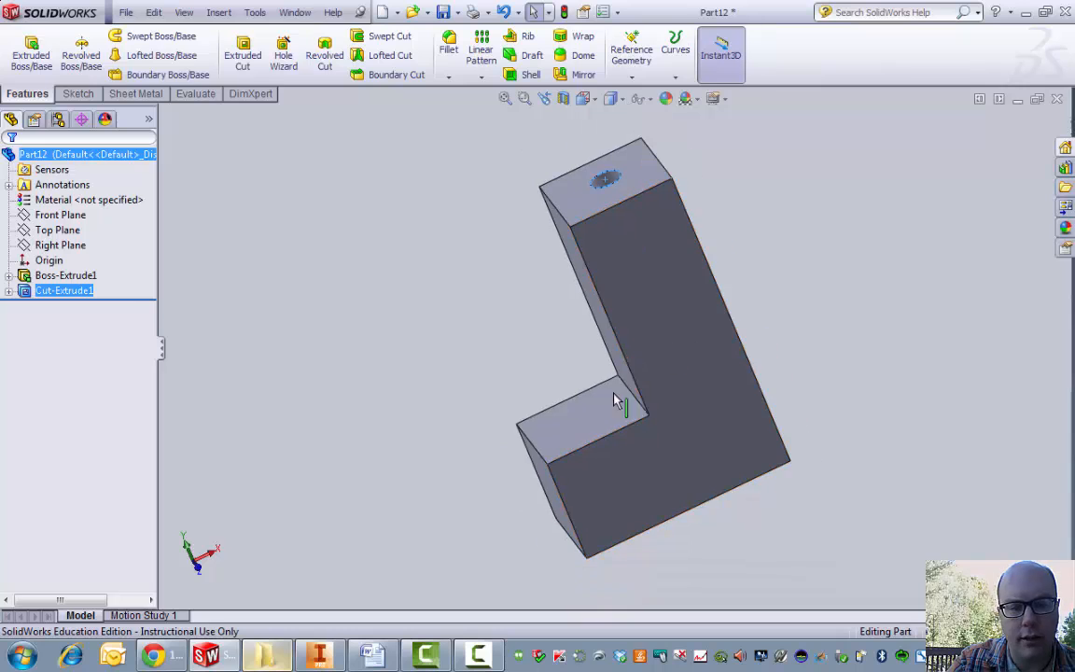
pyautogui.click(31, 54)
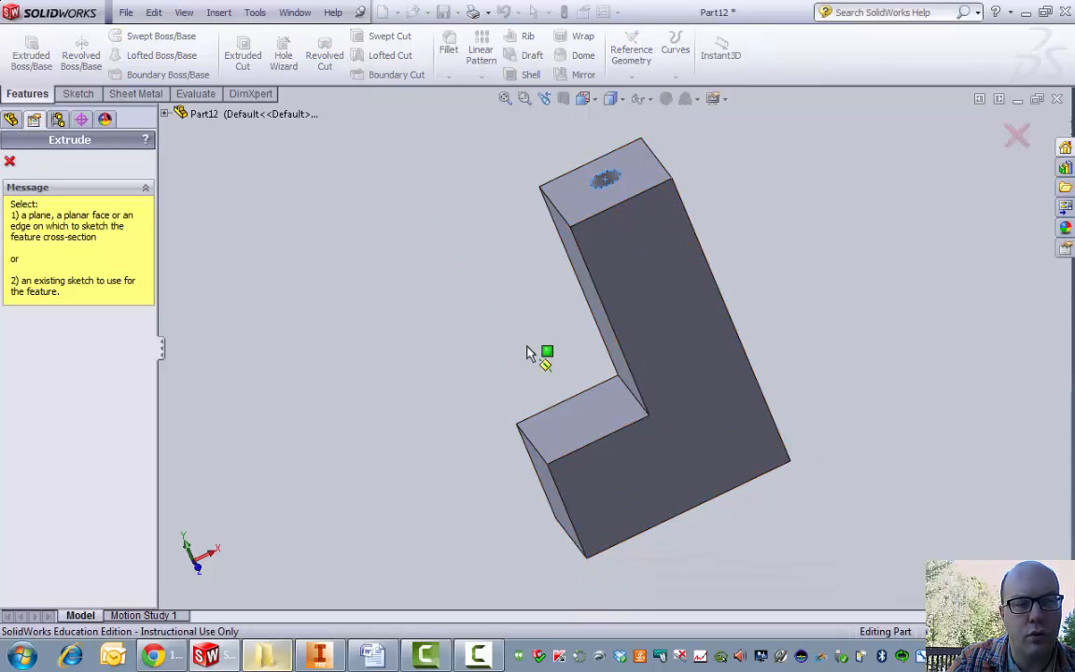
pyautogui.click(709, 436)
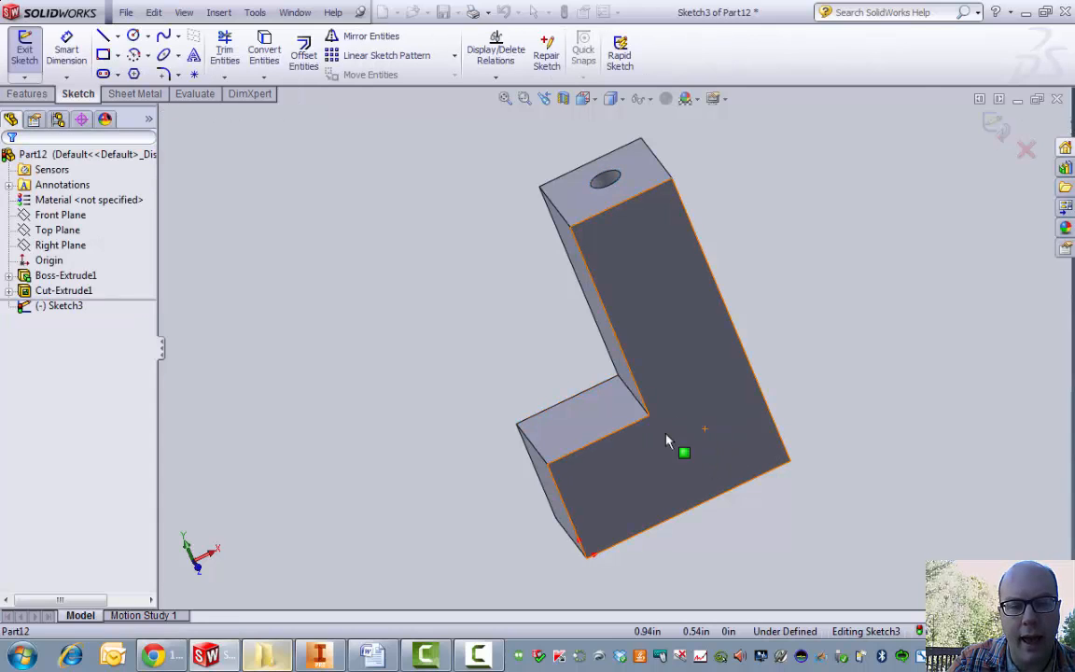
pyautogui.click(61, 310)
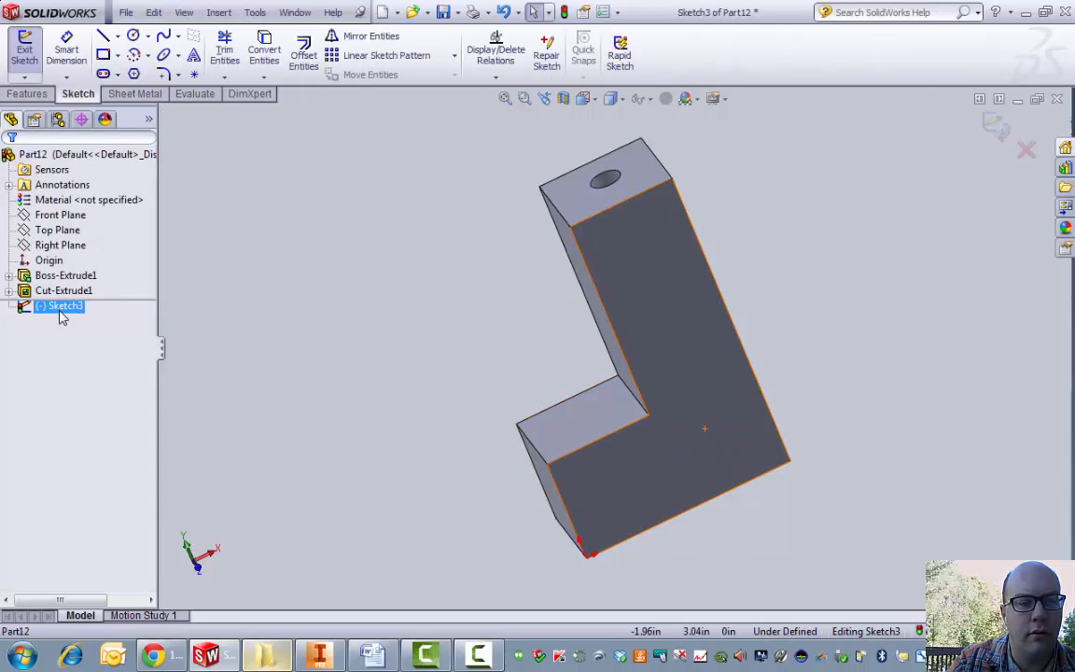
pyautogui.rightClick(61, 314)
pyautogui.click(91, 285)
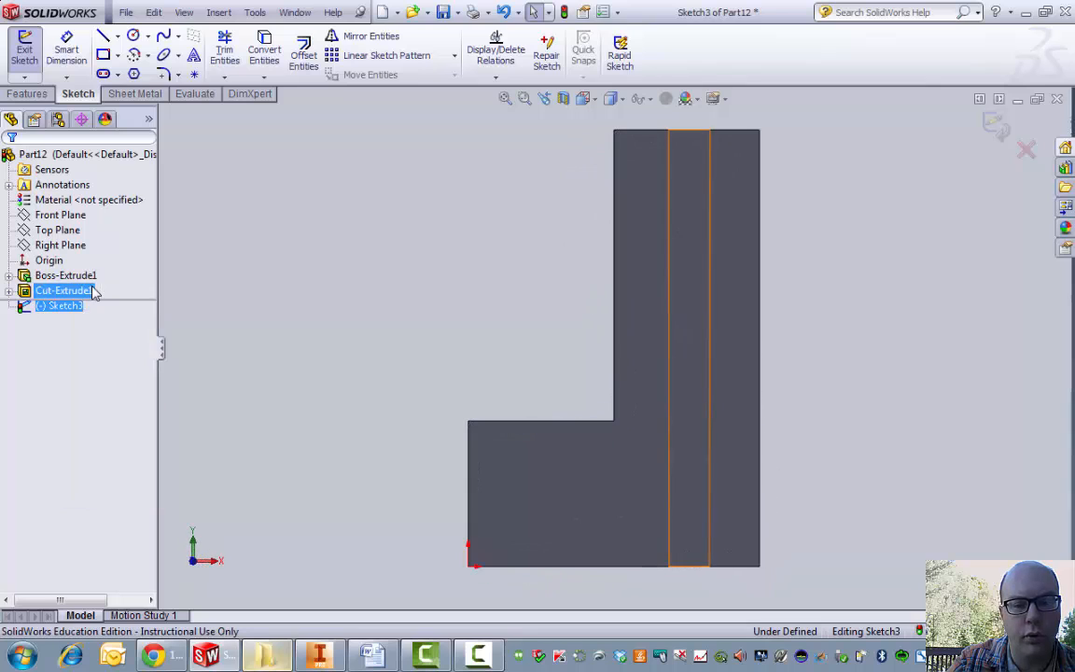
# Step: Sketch a corner rectangle from the L's inner corner to the column's outer bottom corner and exit the sketch
pyautogui.click(102, 54)
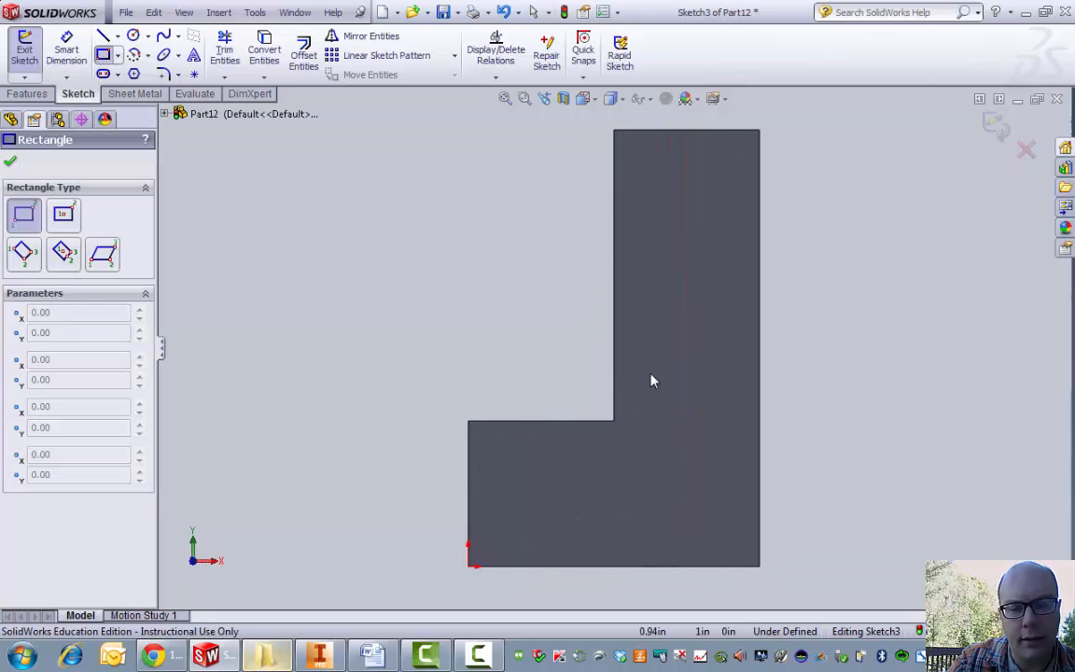
pyautogui.click(614, 421)
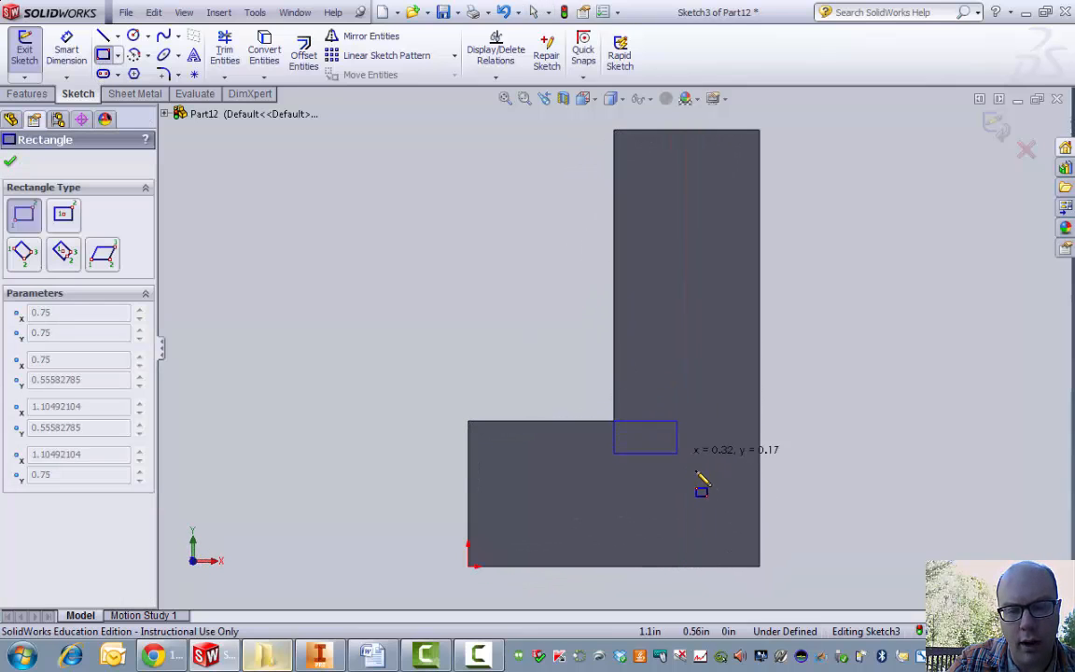
pyautogui.click(759, 565)
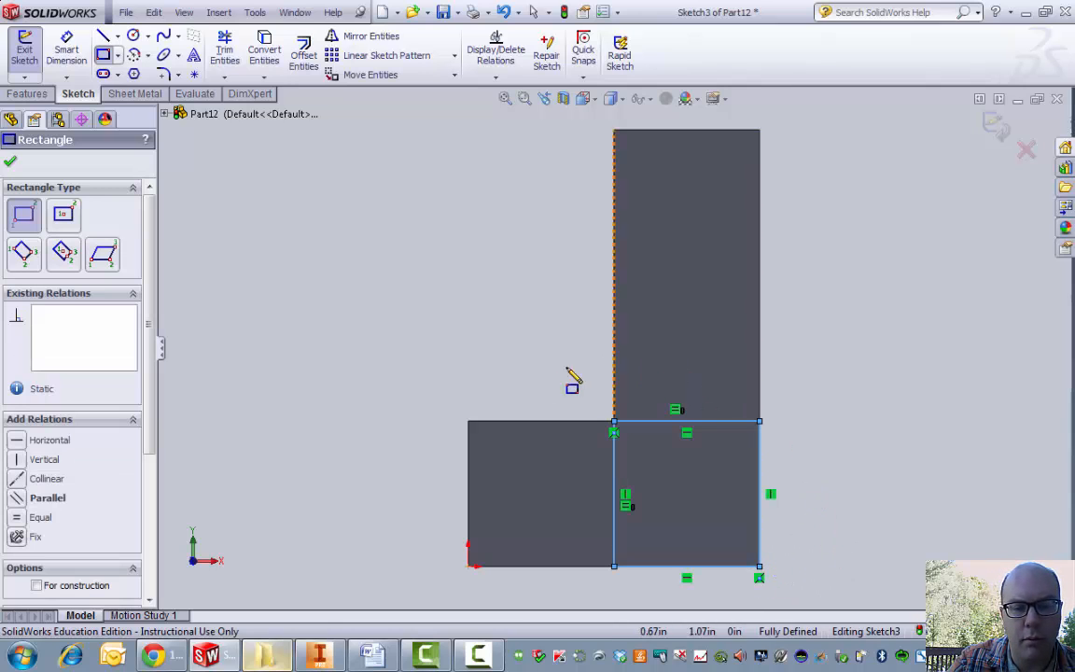
pyautogui.click(13, 164)
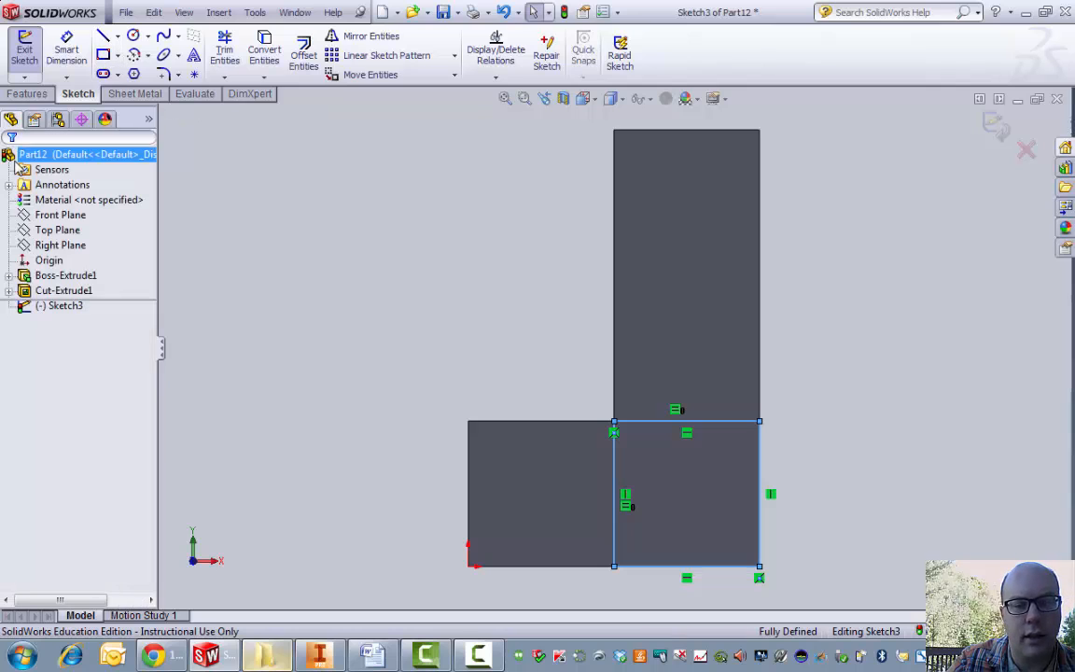
pyautogui.click(25, 48)
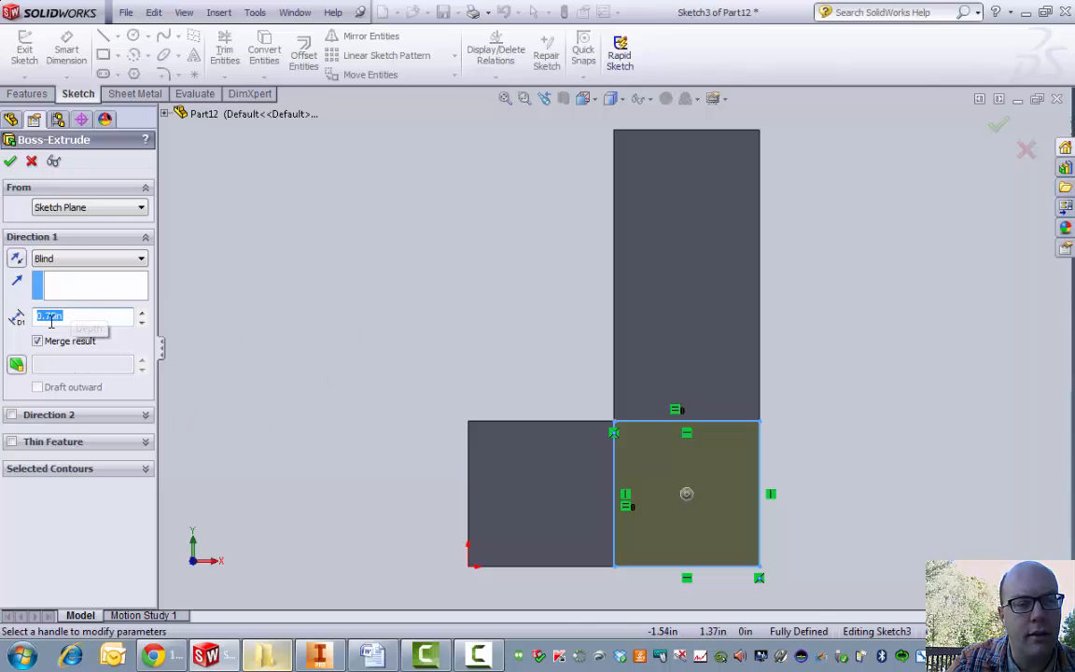
# Step: Extrude the rectangle outward from the front face with a Blind depth of 0.75 in, merged with the body
pyautogui.moveTo(651, 315); pyautogui.dragTo(522, 439, button='middle')
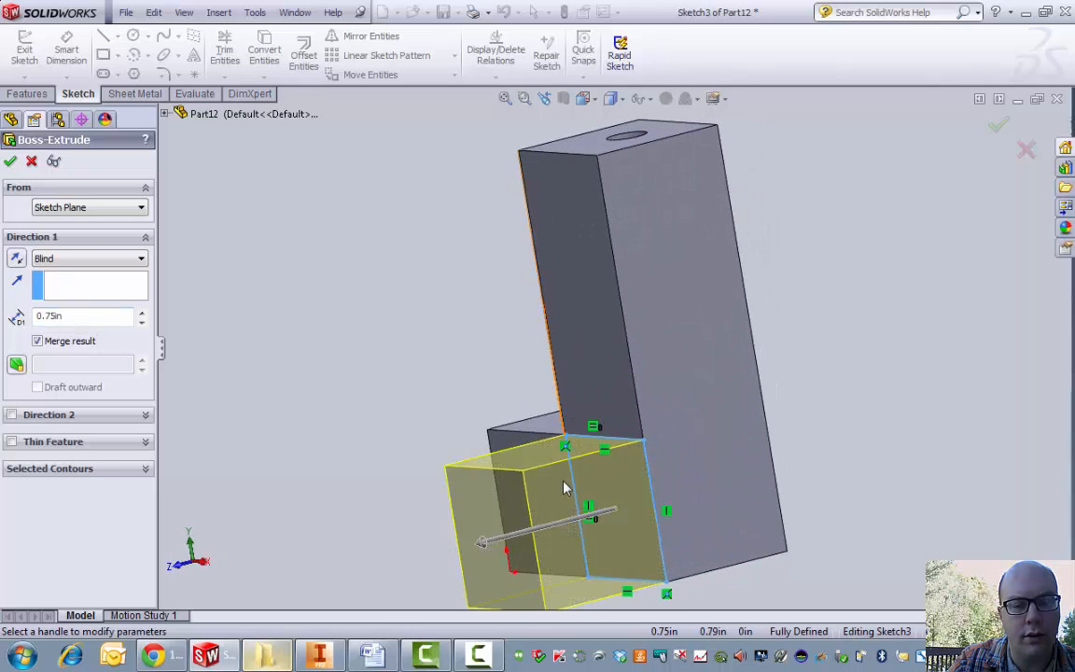
pyautogui.moveTo(580, 333); pyautogui.dragTo(708, 352, button='middle')
pyautogui.scroll(-2, 706, 353)
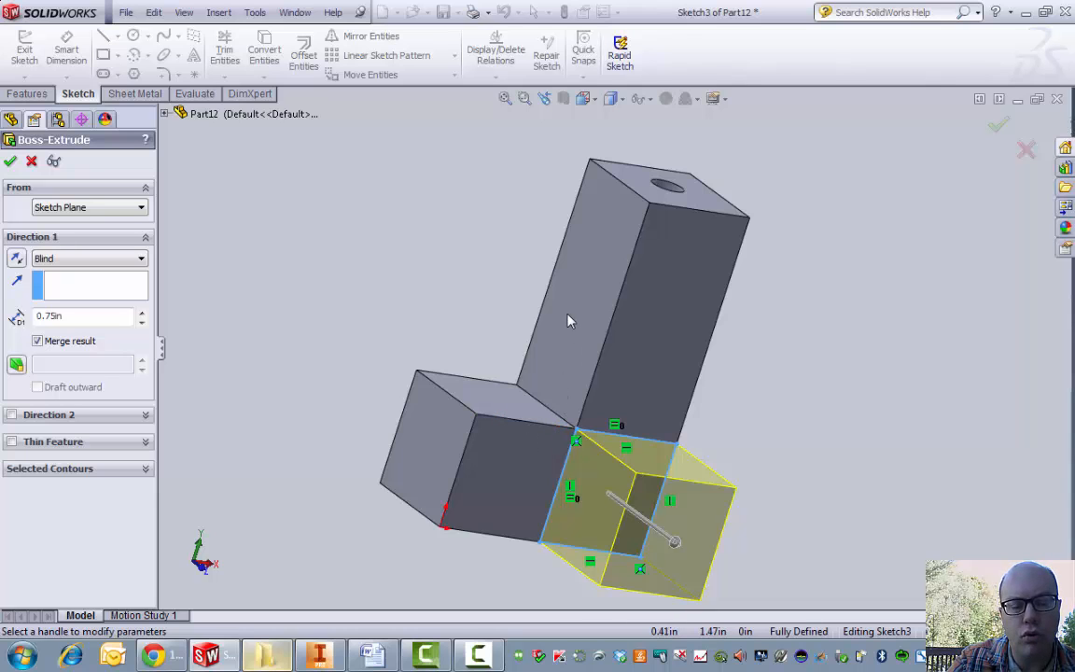
pyautogui.moveTo(568, 321)
pyautogui.mouseDown(button='middle')
pyautogui.moveTo(641, 336)
pyautogui.moveTo(708, 388)
pyautogui.moveTo(529, 183)
pyautogui.mouseUp(button='middle')
pyautogui.moveTo(538, 357)
pyautogui.mouseDown(button='middle')
pyautogui.moveTo(537, 240)
pyautogui.moveTo(340, 276)
pyautogui.moveTo(396, 341)
pyautogui.mouseUp(button='middle')
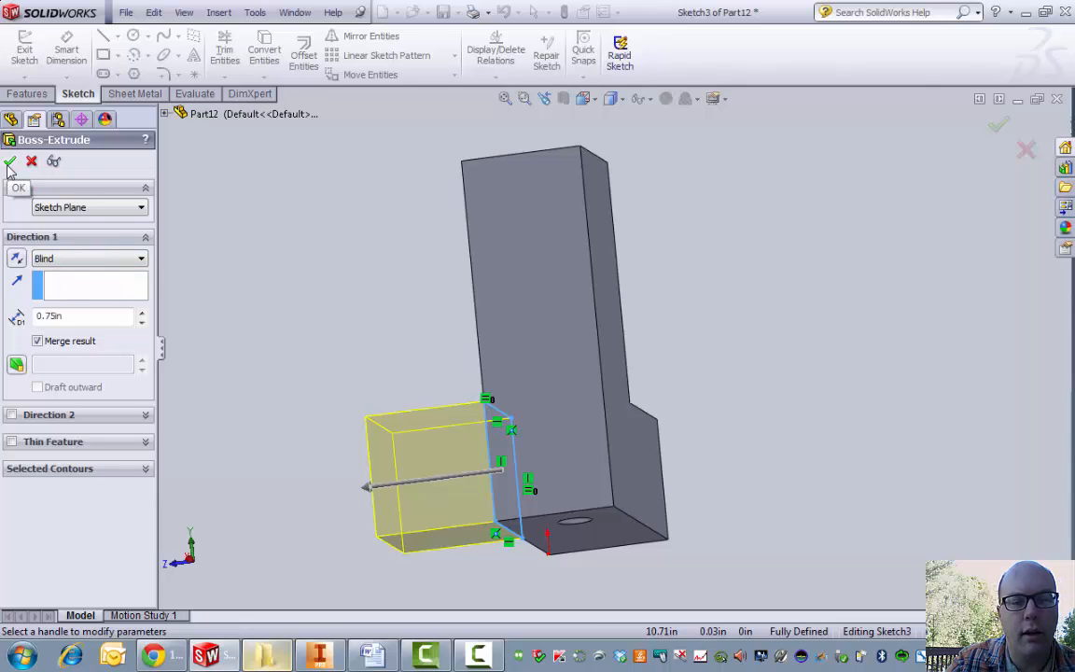
pyautogui.moveTo(538, 269)
pyautogui.mouseDown(button='middle')
pyautogui.moveTo(567, 299)
pyautogui.moveTo(636, 336)
pyautogui.mouseUp(button='middle')
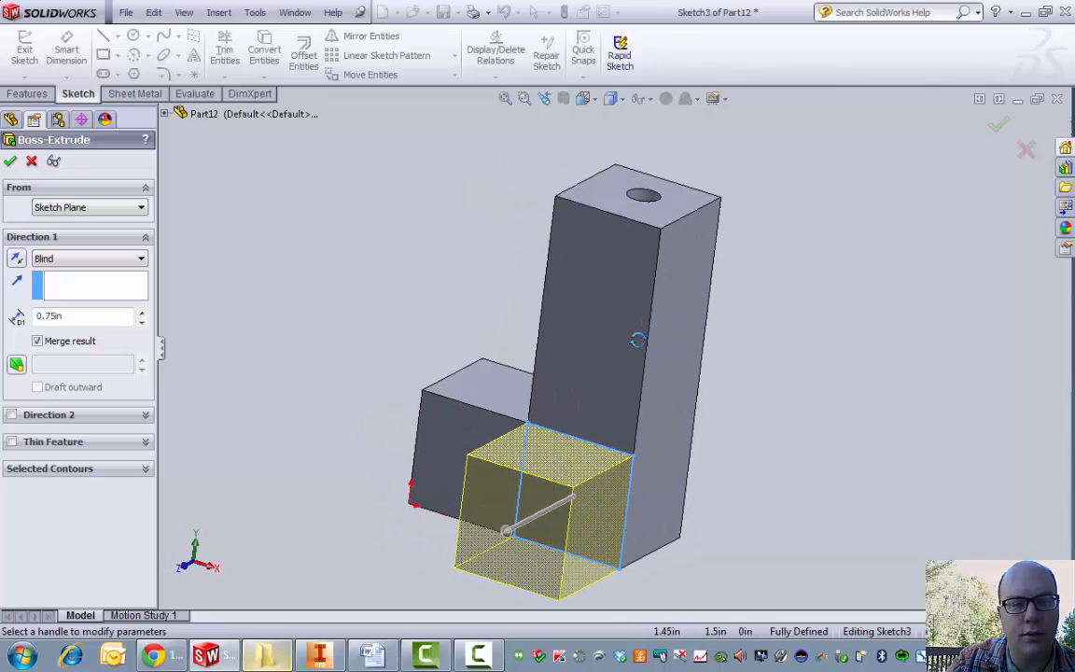
pyautogui.click(11, 163)
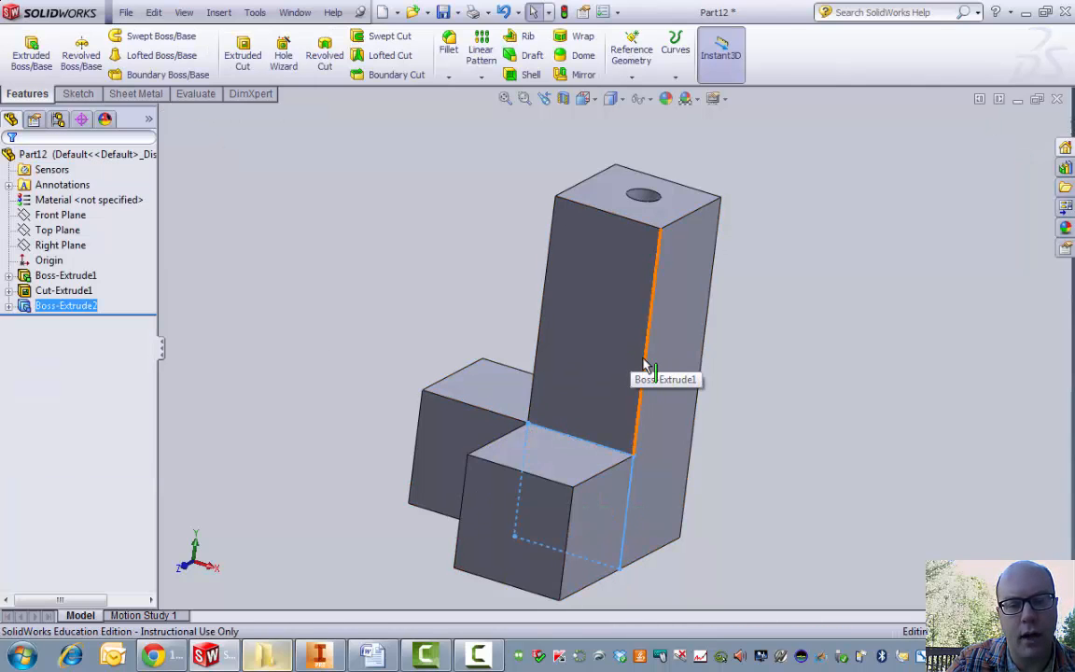
pyautogui.moveTo(643, 365)
pyautogui.mouseDown(button='middle')
pyautogui.moveTo(727, 337)
pyautogui.moveTo(644, 369)
pyautogui.mouseUp(button='middle')
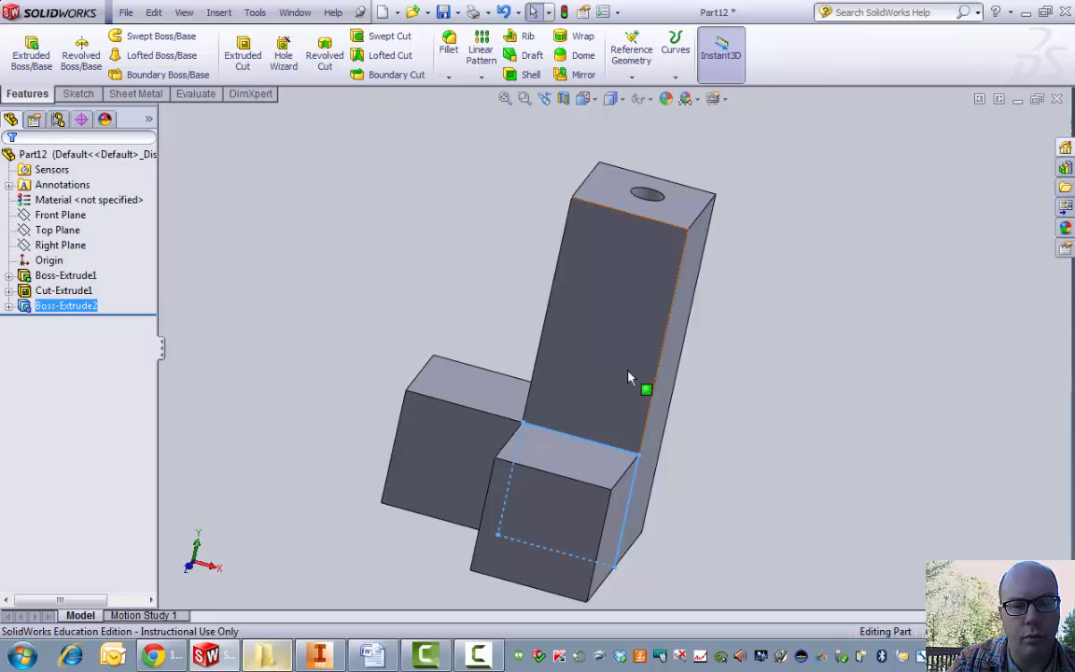
pyautogui.moveTo(670, 352); pyautogui.dragTo(625, 365, button='middle')
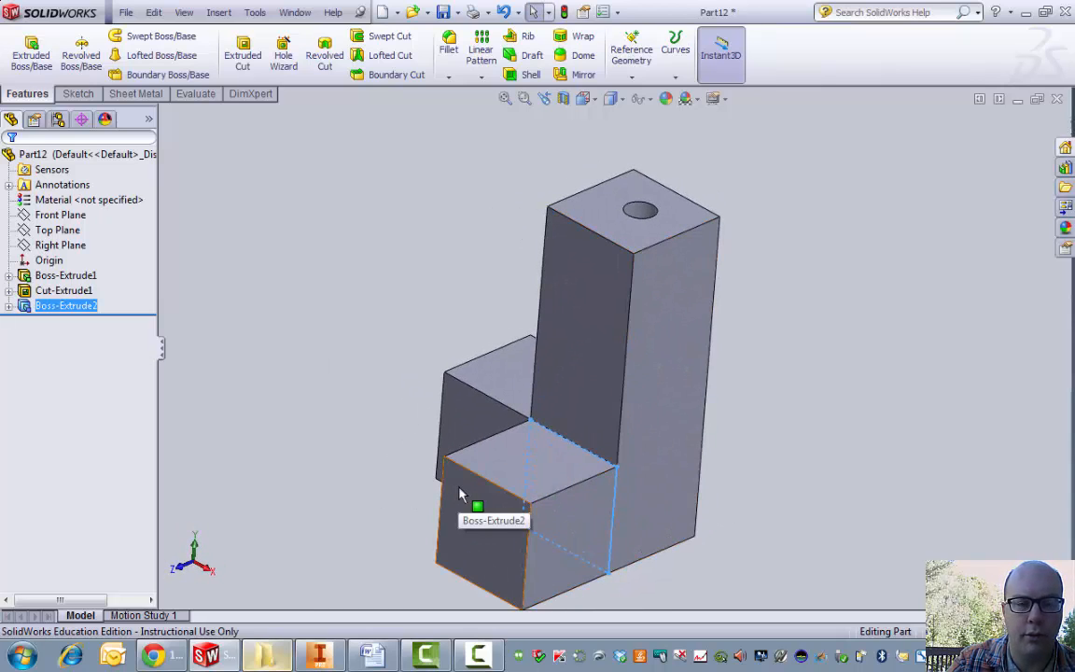